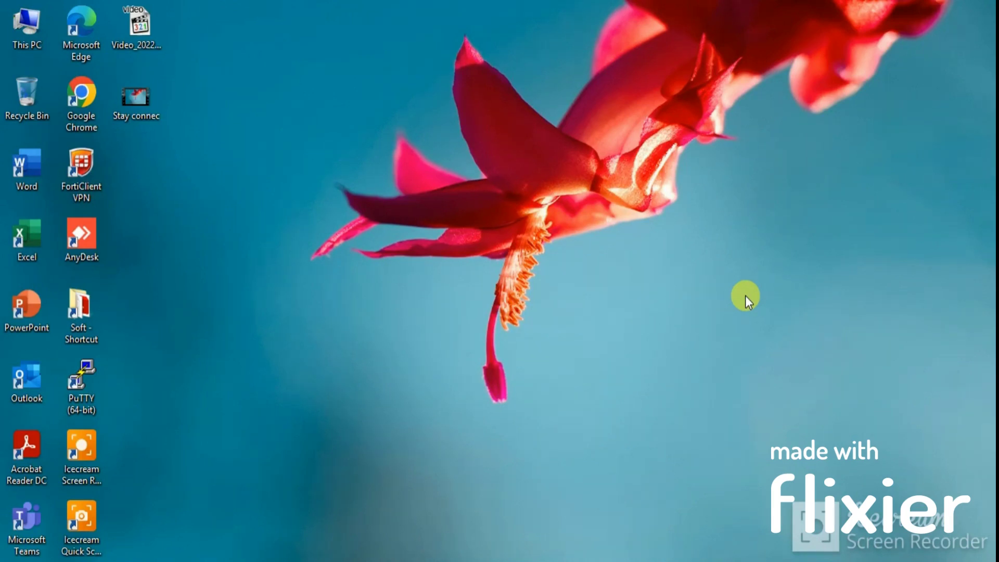
# Run ncpa.cpl to list the network adapters, including Test
pyautogui.press('super+r')
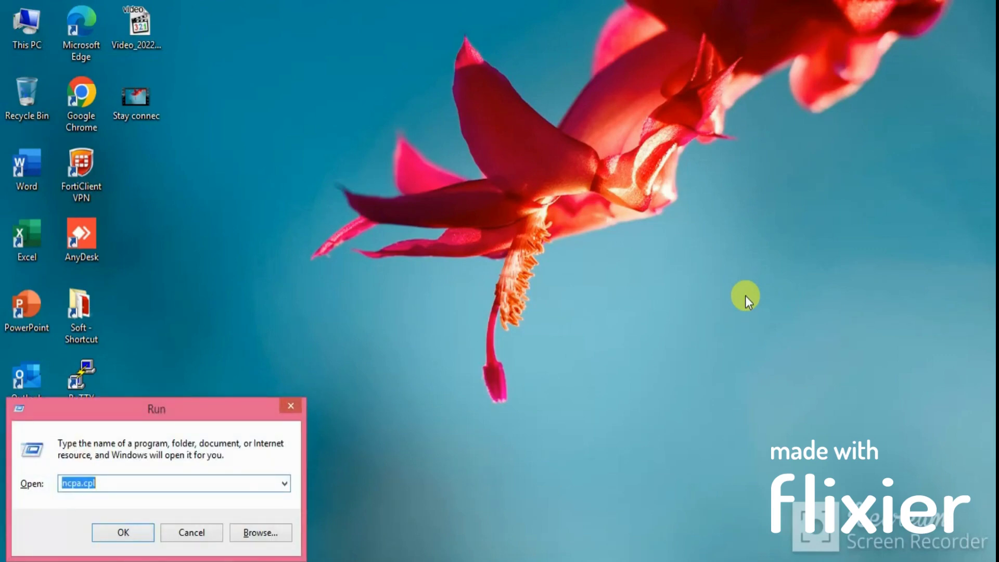
pyautogui.press('Return')
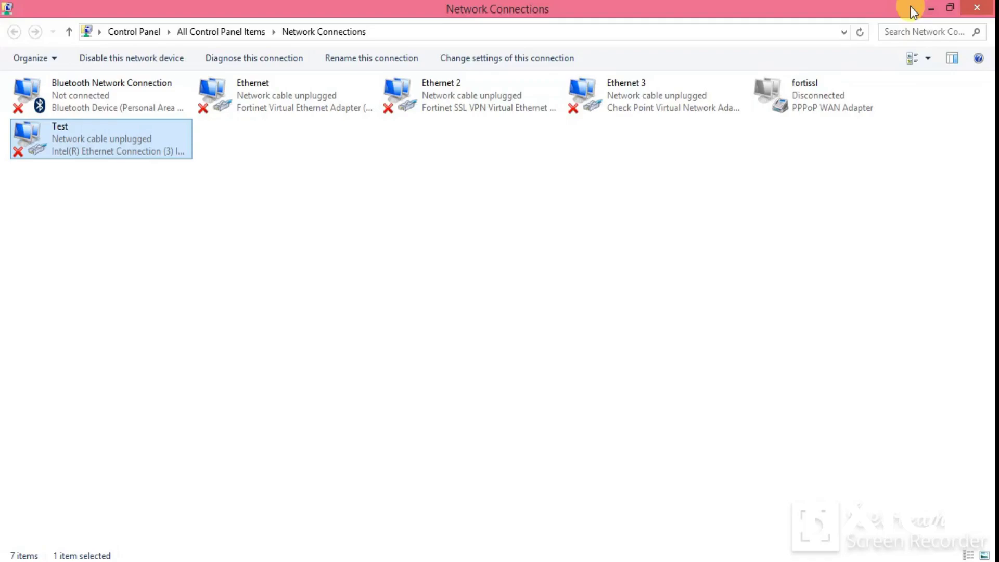
# Minimize Network Connections and start Command Prompt as administrator, entering admin credentials
pyautogui.click(926, 10)
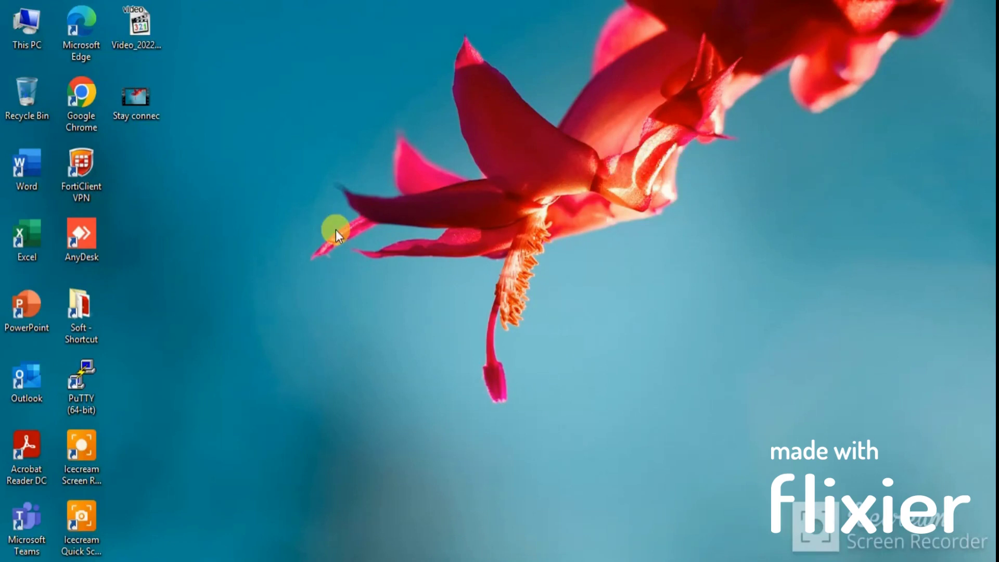
pyautogui.press('super')
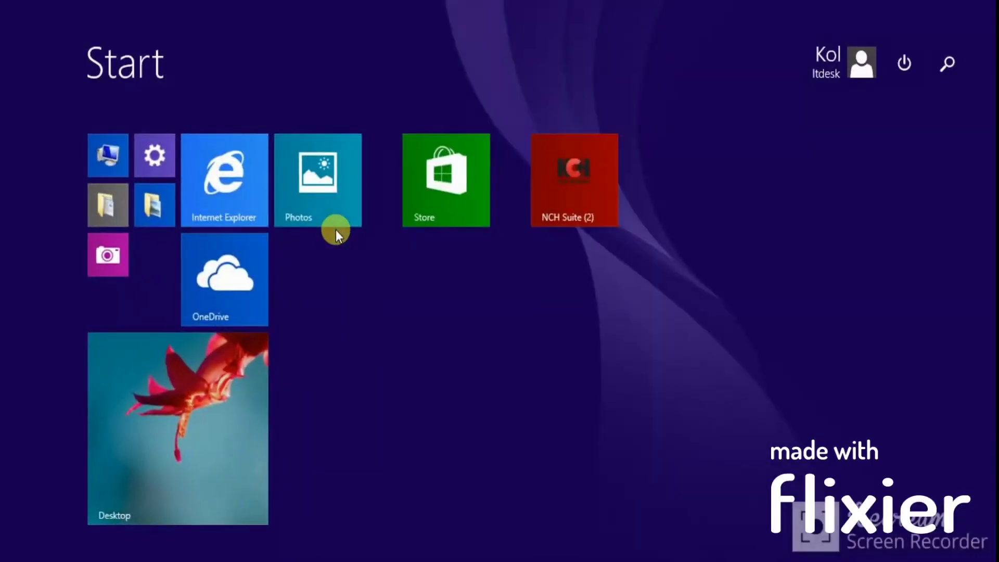
pyautogui.write('cmd')
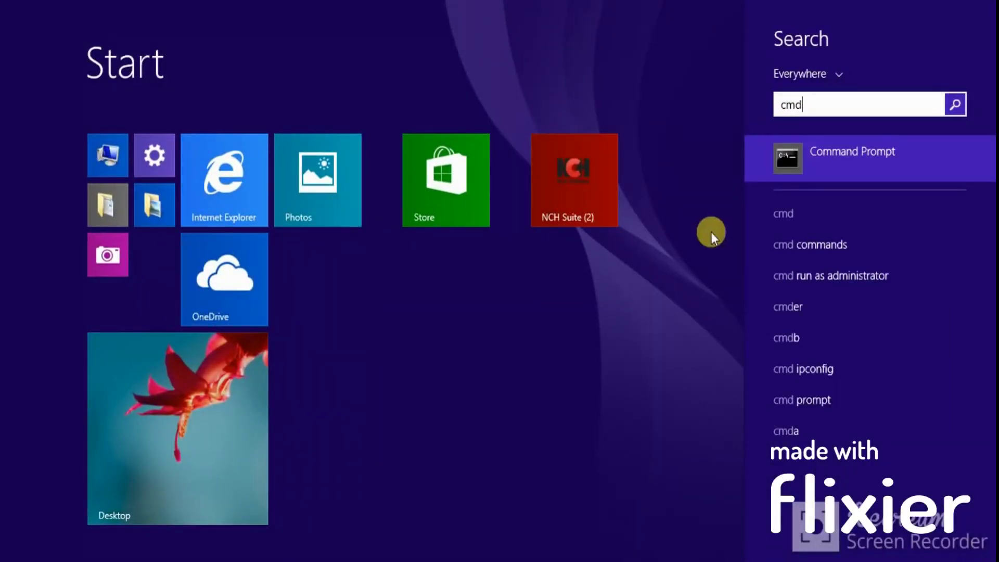
pyautogui.rightClick(808, 175)
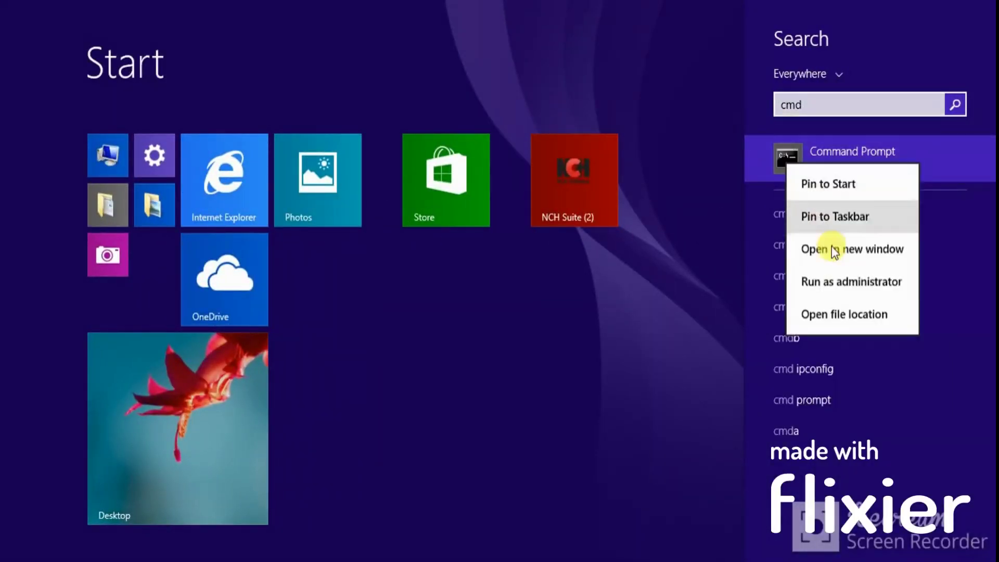
pyautogui.click(839, 283)
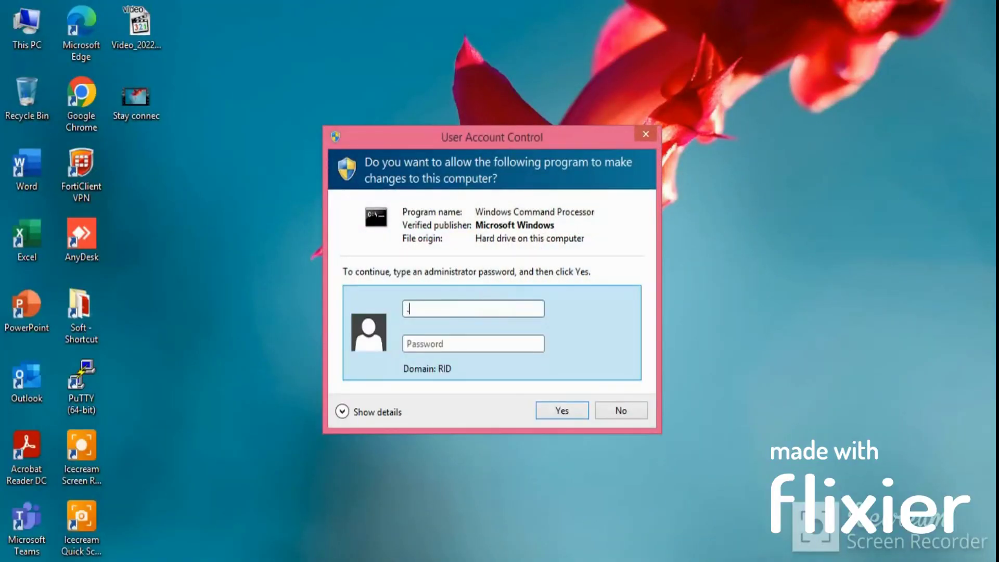
pyautogui.write('.\\admin')
pyautogui.press('Tab')
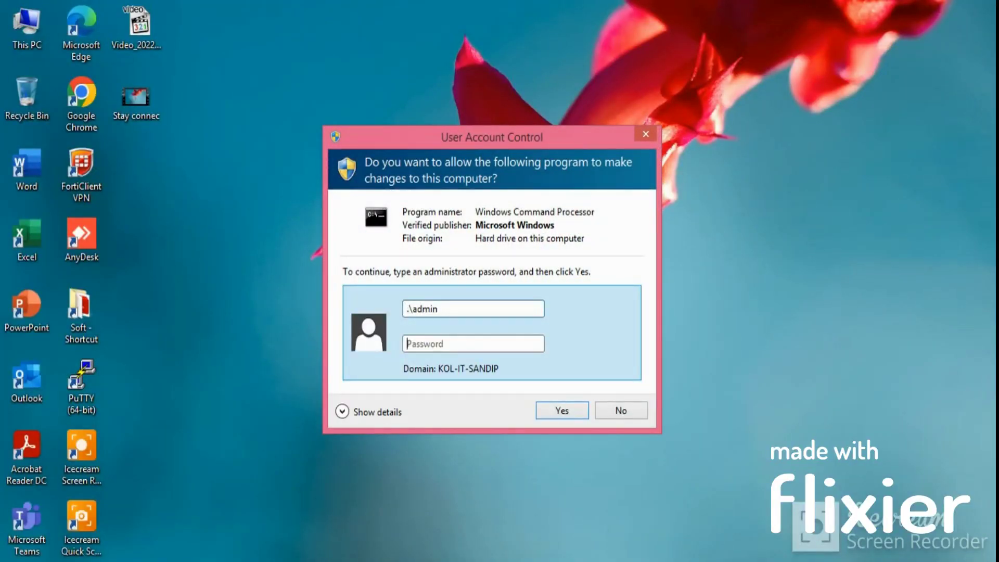
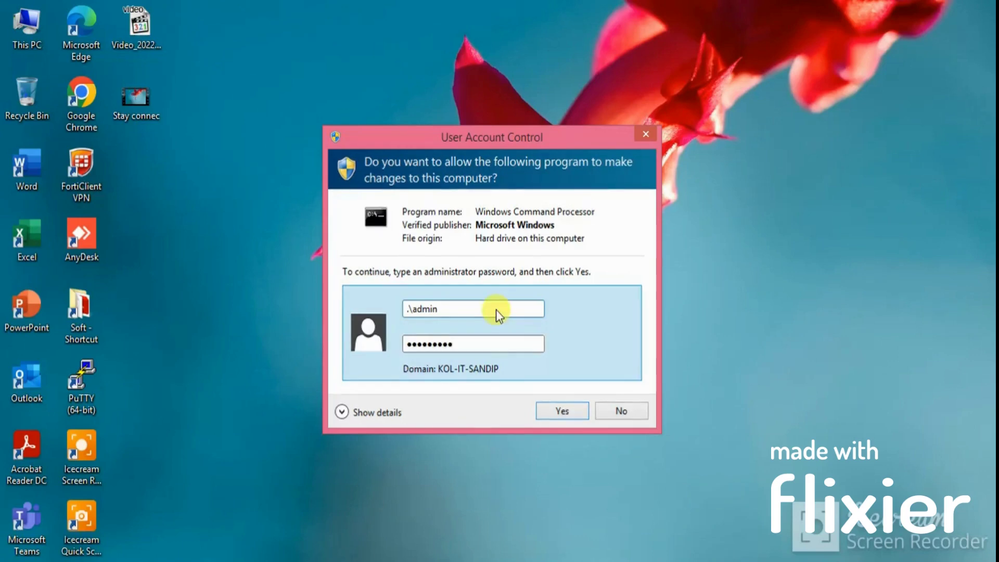
pyautogui.press('Return')
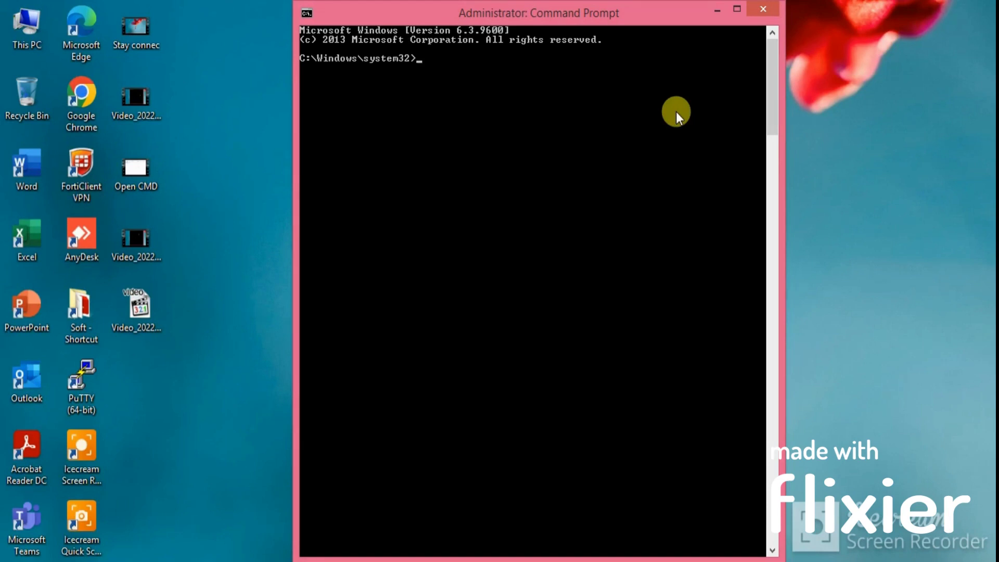
pyautogui.write('net')
pyautogui.write('sh ')
pyautogui.write('interf')
pyautogui.write('ace i')
pyautogui.write('pv4 ')
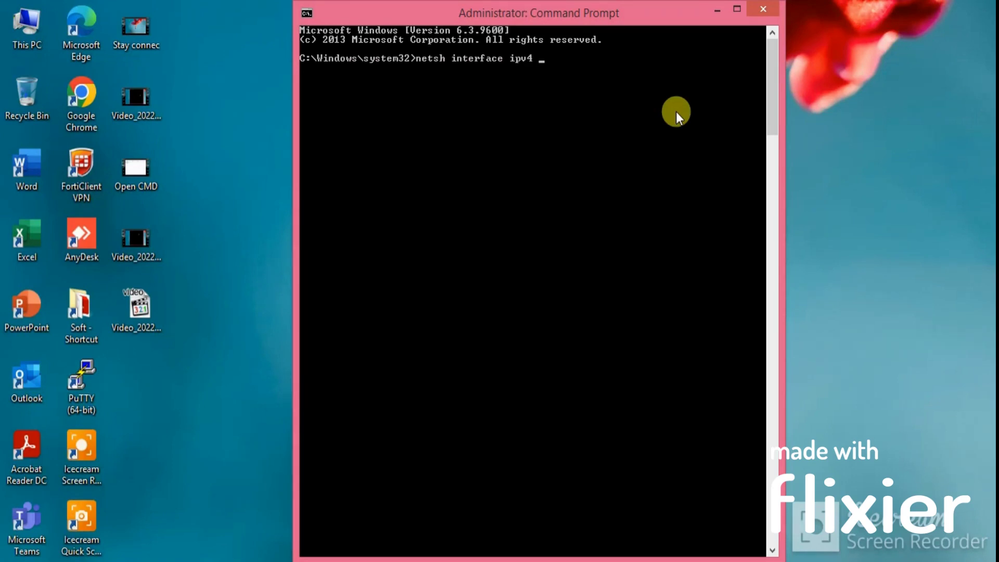
pyautogui.write('show')
pyautogui.write(' conf')
pyautogui.write('ig')
# Run netsh interface ipv4 show config and read Test's DHCP-enabled, no-IP section
pyautogui.press('Return')
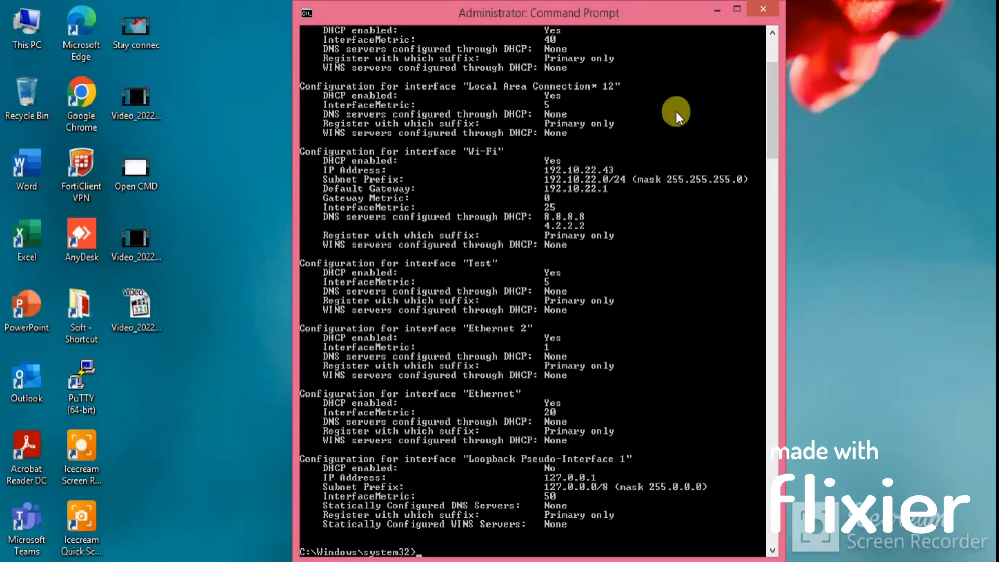
pyautogui.click(958, 203)
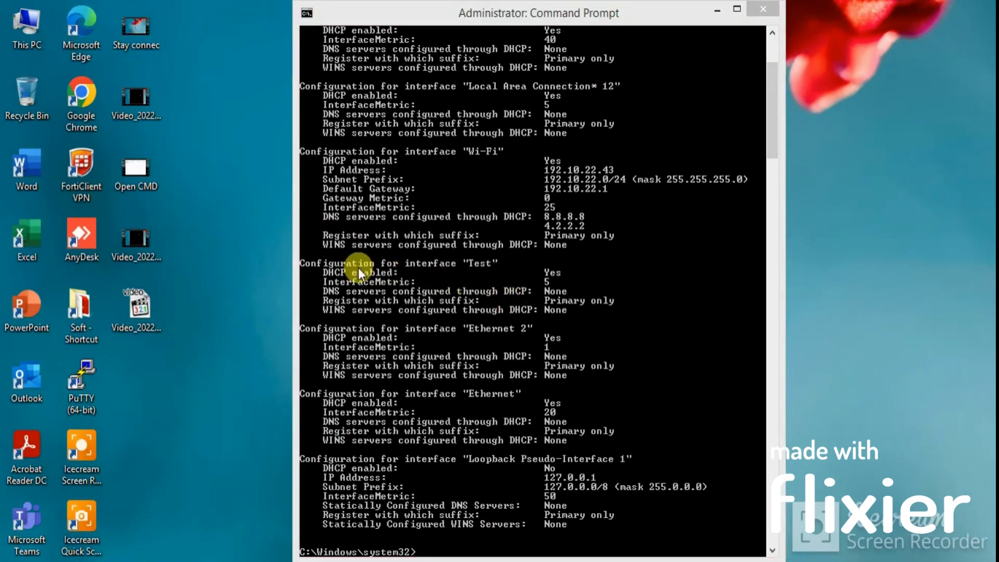
pyautogui.click(407, 348)
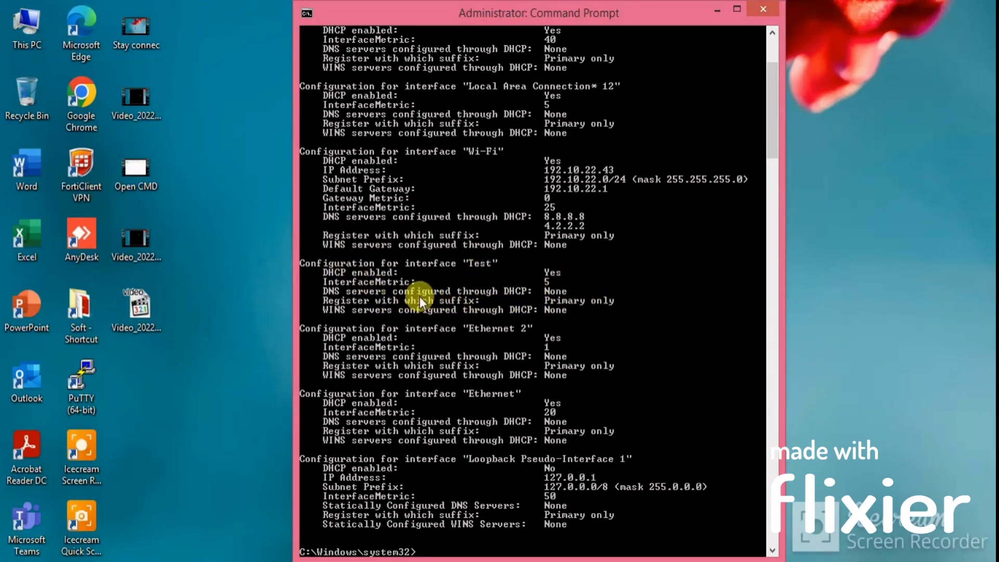
pyautogui.click(851, 301)
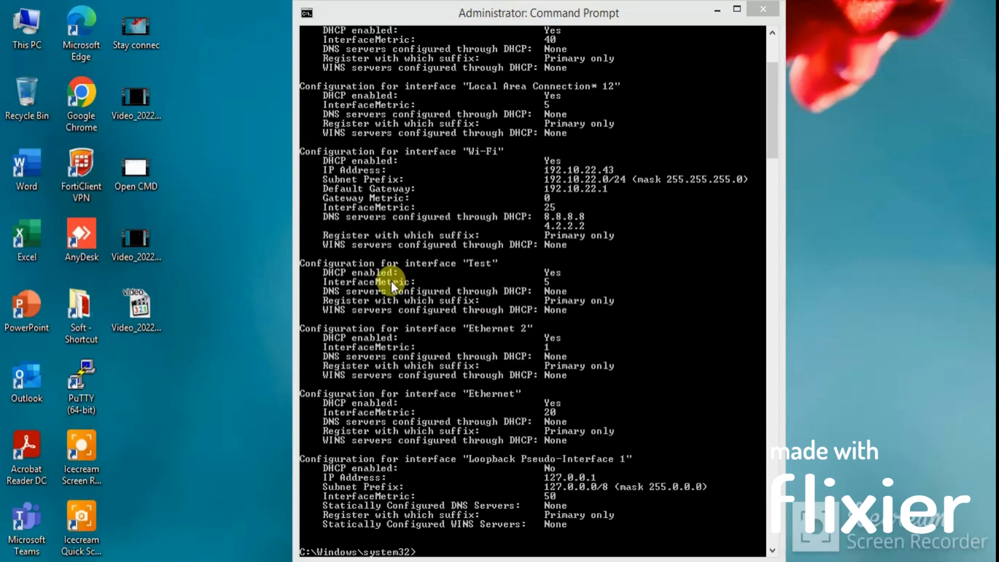
pyautogui.click(341, 278)
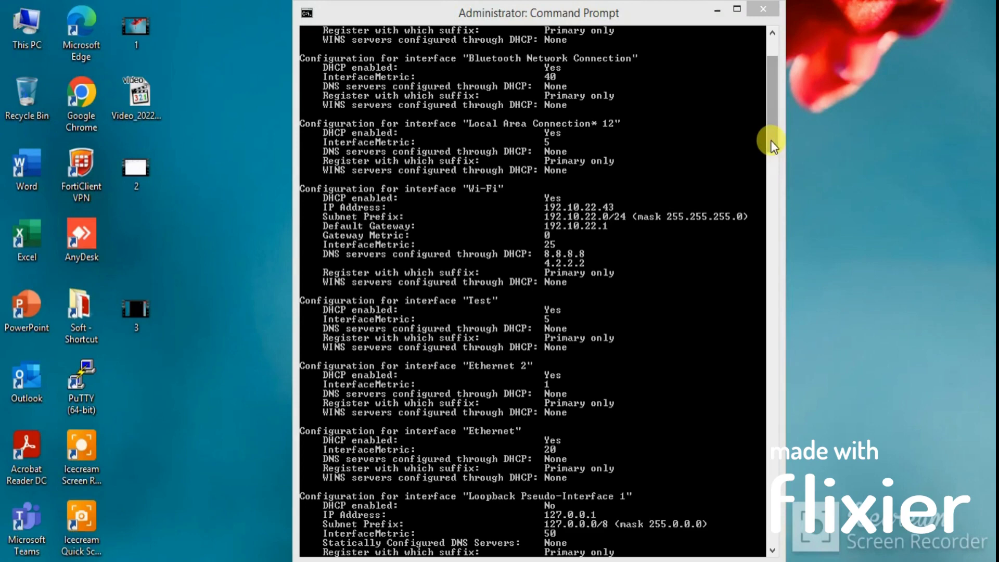
pyautogui.moveTo(771, 139); pyautogui.dragTo(773, 205)
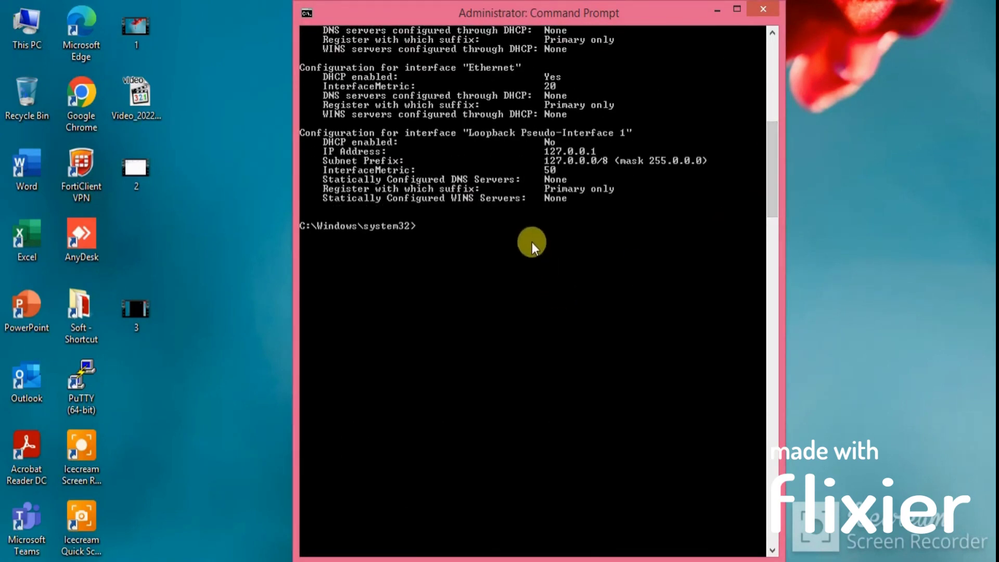
pyautogui.write('netsh')
pyautogui.write(' inte')
pyautogui.write('rface ipv4 s')
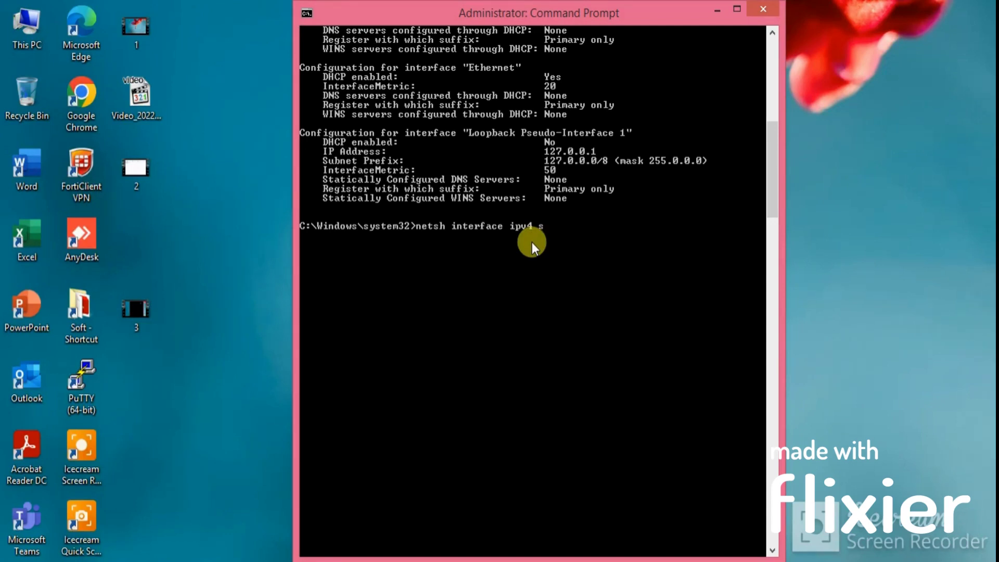
pyautogui.write('ad')
pyautogui.write('dress ')
pyautogui.write('na')
pyautogui.write('me')
pyautogui.write('=')
pyautogui.write('Test')
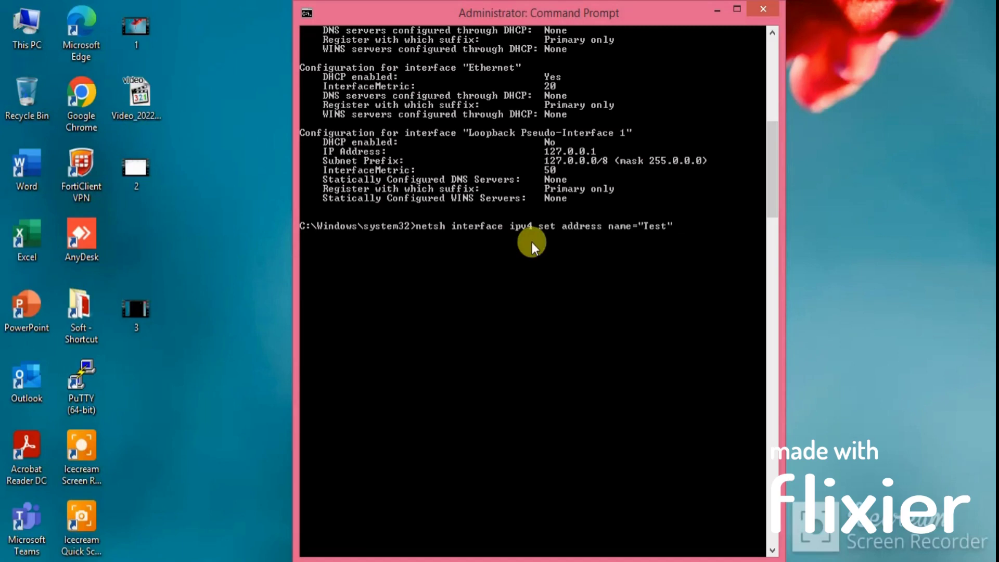
pyautogui.write('static')
pyautogui.write('192.1')
pyautogui.write('68.')
pyautogui.write('10.5')
pyautogui.write(' 255')
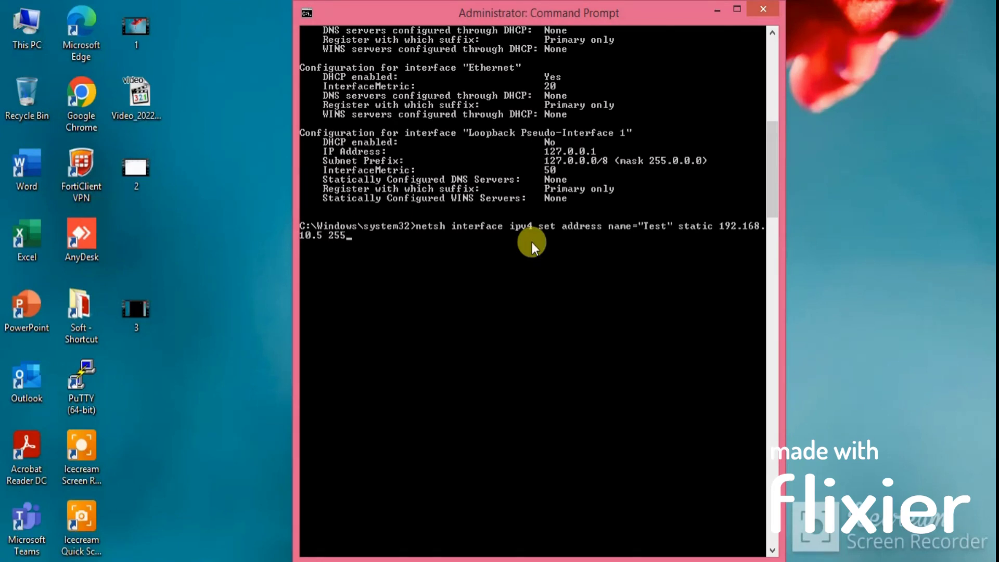
pyautogui.write('.255')
pyautogui.write('.255.')
pyautogui.write('0')
pyautogui.write(' 192')
pyautogui.write('.16')
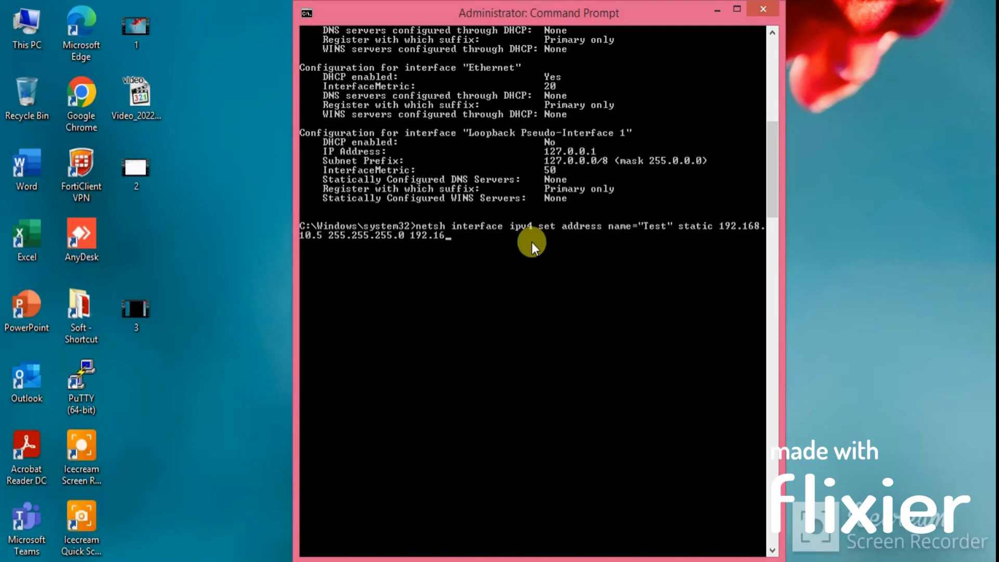
pyautogui.write('8.')
pyautogui.write('.10.1')
# Apply Test's static address command, then set its static DNS to 192.168.10.1
pyautogui.press('Return')
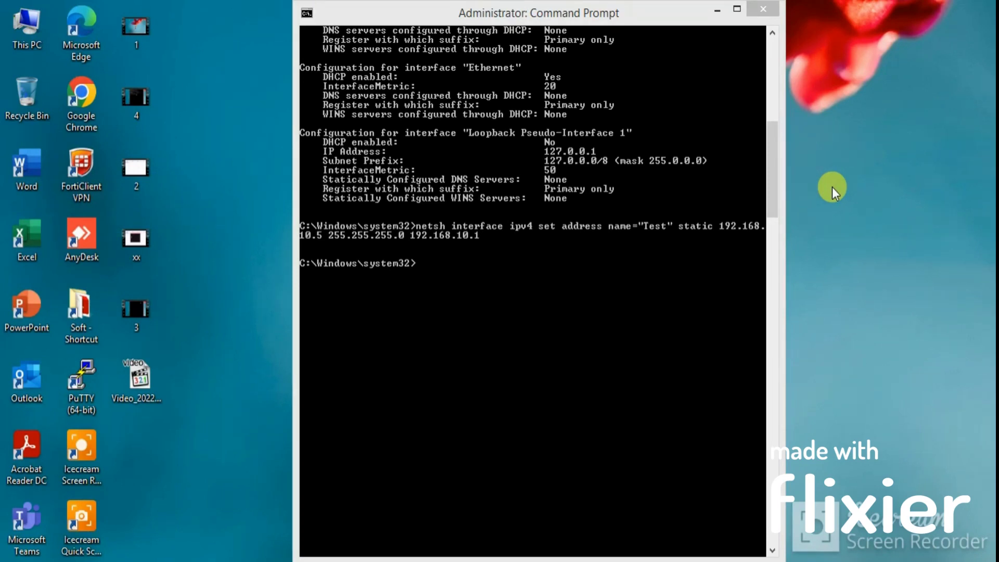
pyautogui.click(567, 273)
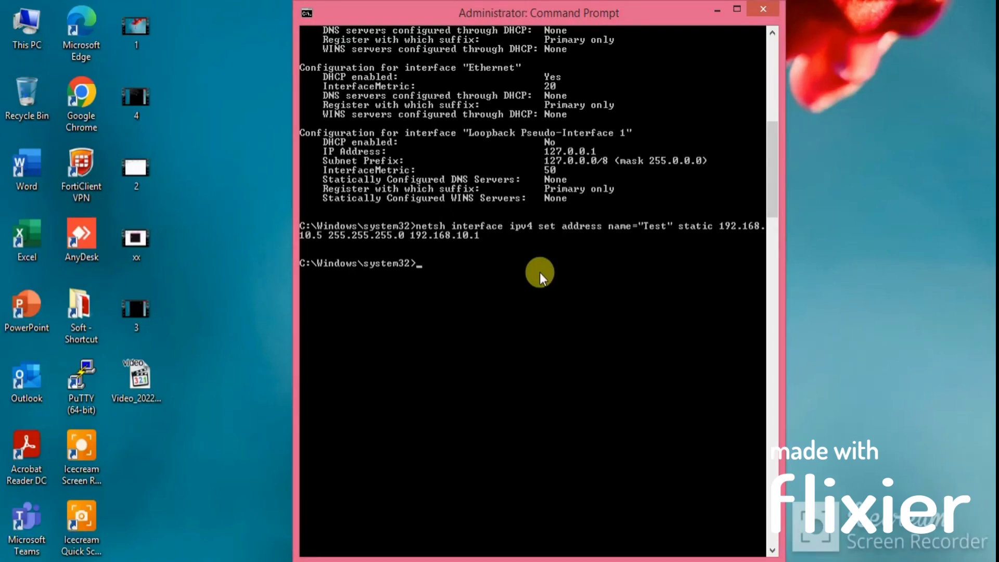
pyautogui.write('net')
pyautogui.write('sh ')
pyautogui.write('interface ipv4 set')
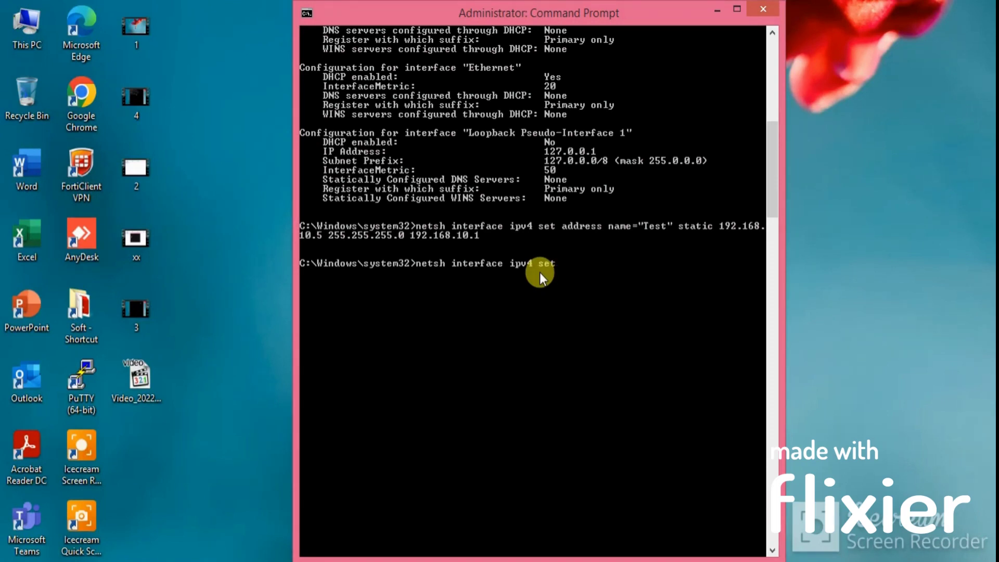
pyautogui.write('dns ')
pyautogui.write('name')
pyautogui.write('=')
pyautogui.write('Test"')
pyautogui.write(' stat')
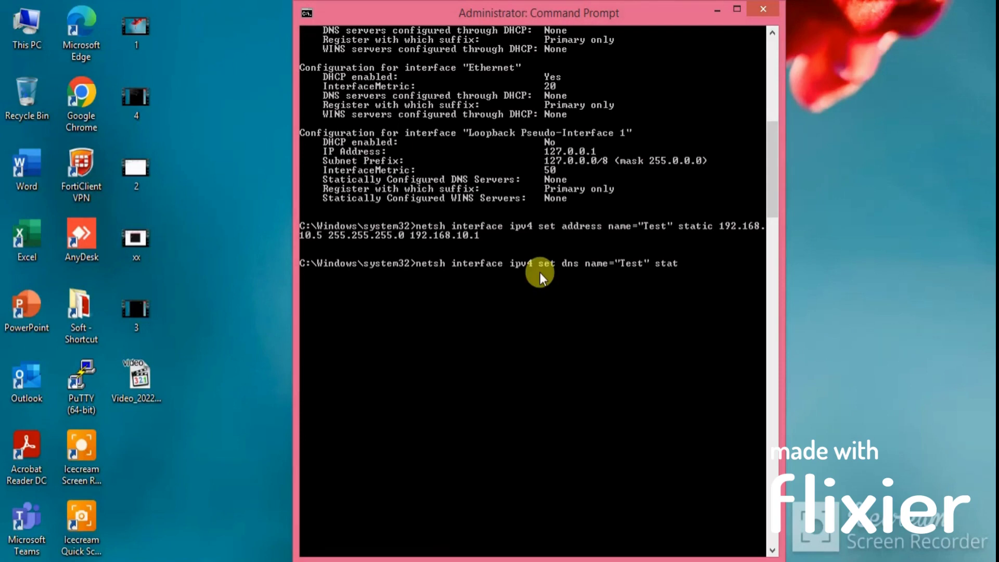
pyautogui.write('ic')
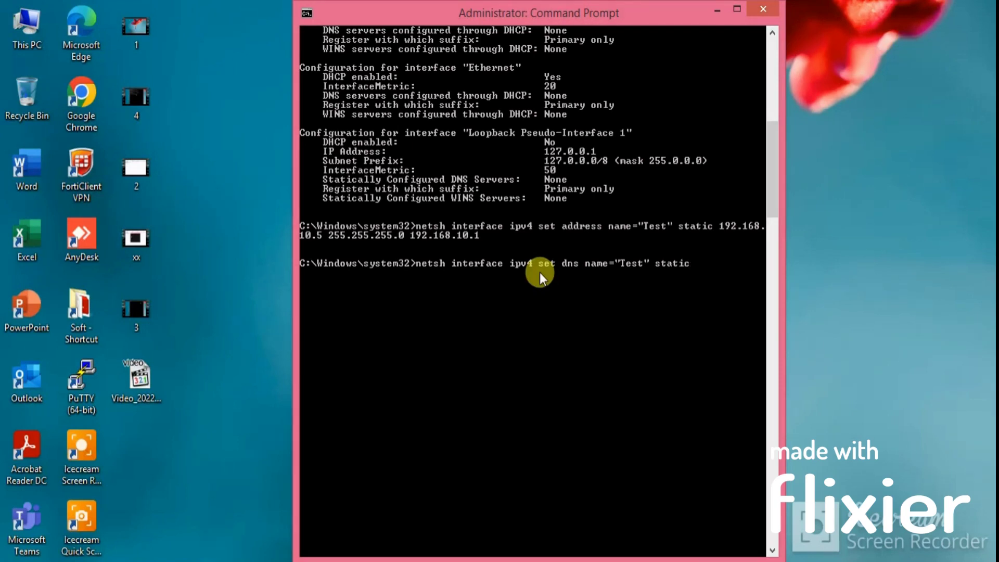
pyautogui.write(' 1')
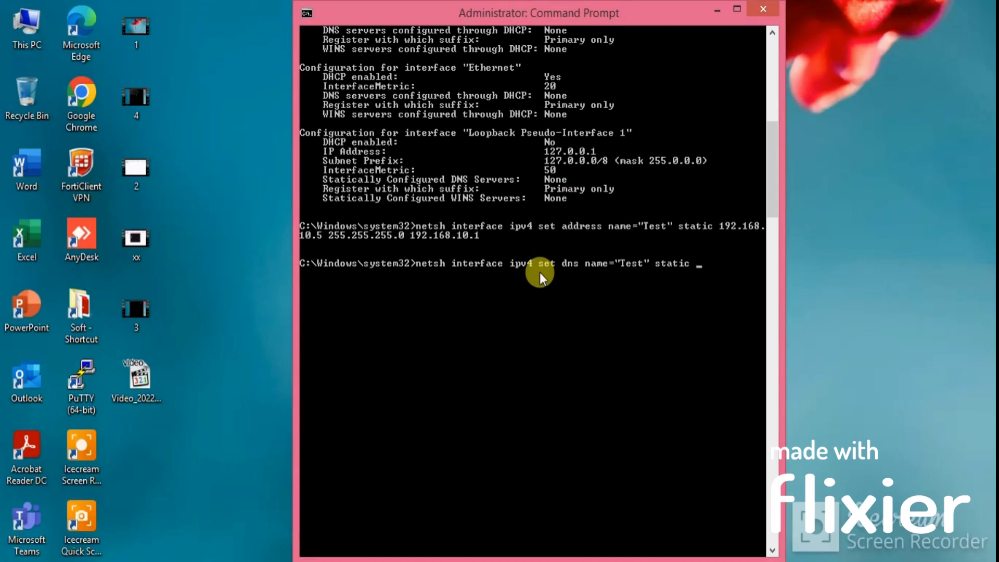
pyautogui.write('92.1')
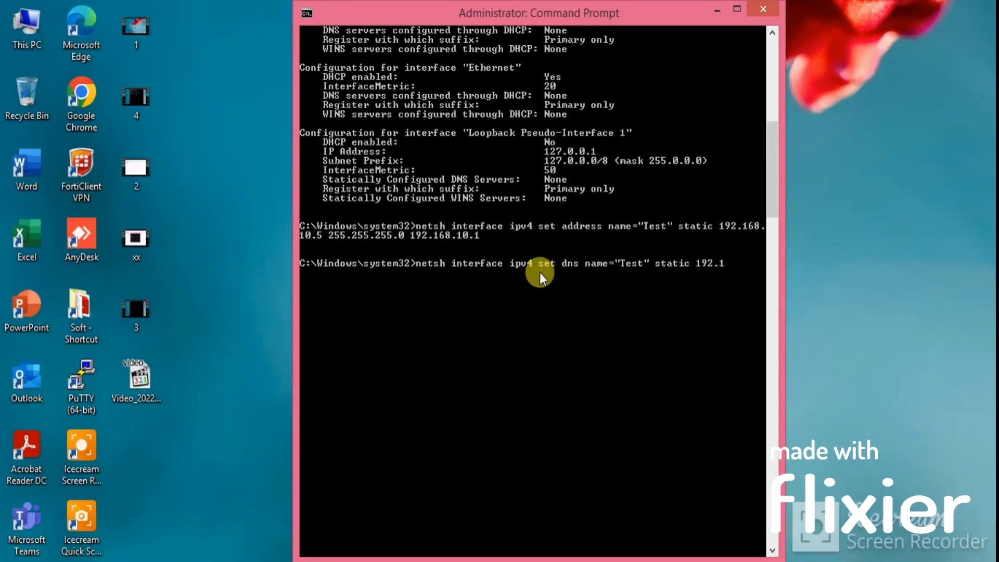
pyautogui.write('68.')
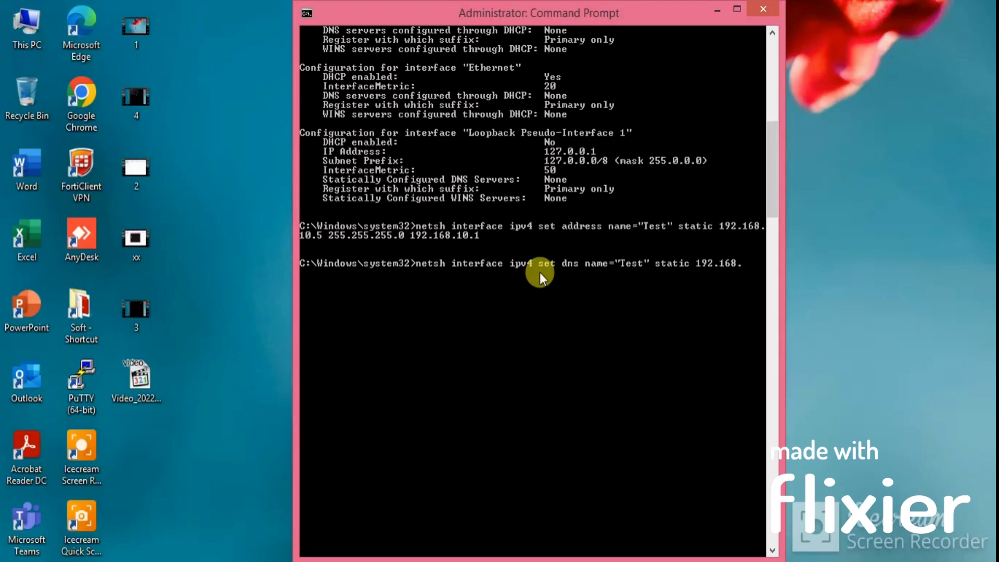
pyautogui.write('10.1')
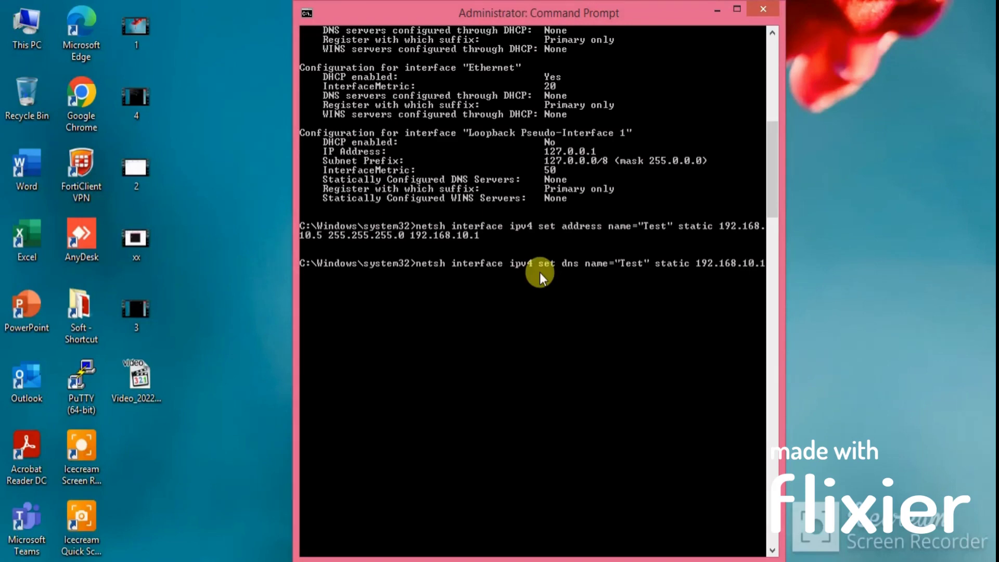
pyautogui.press('Return')
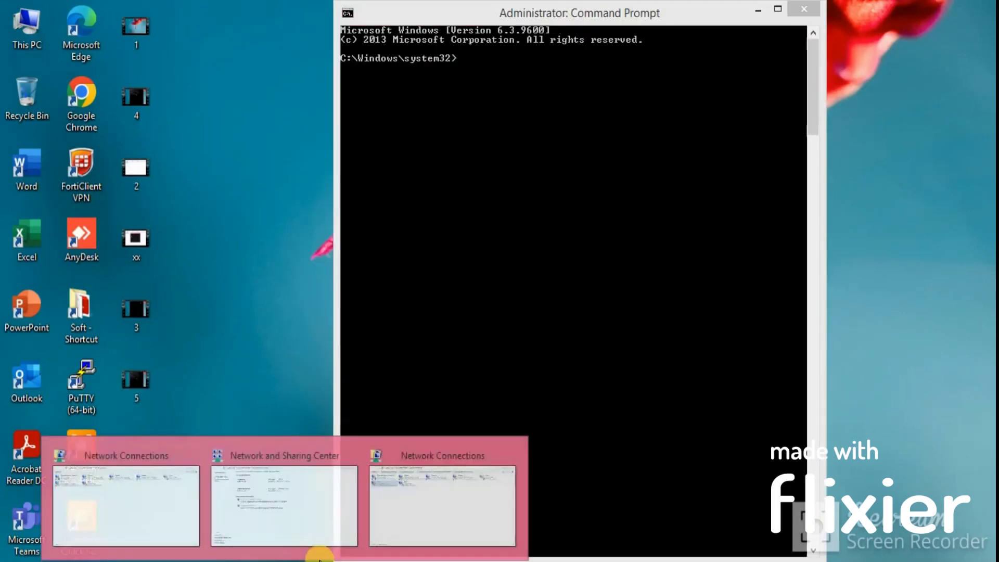
# View Test's status details: DHCP off, IP 192.168.10.5, DNS 192.168.10.1
pyautogui.click(449, 496)
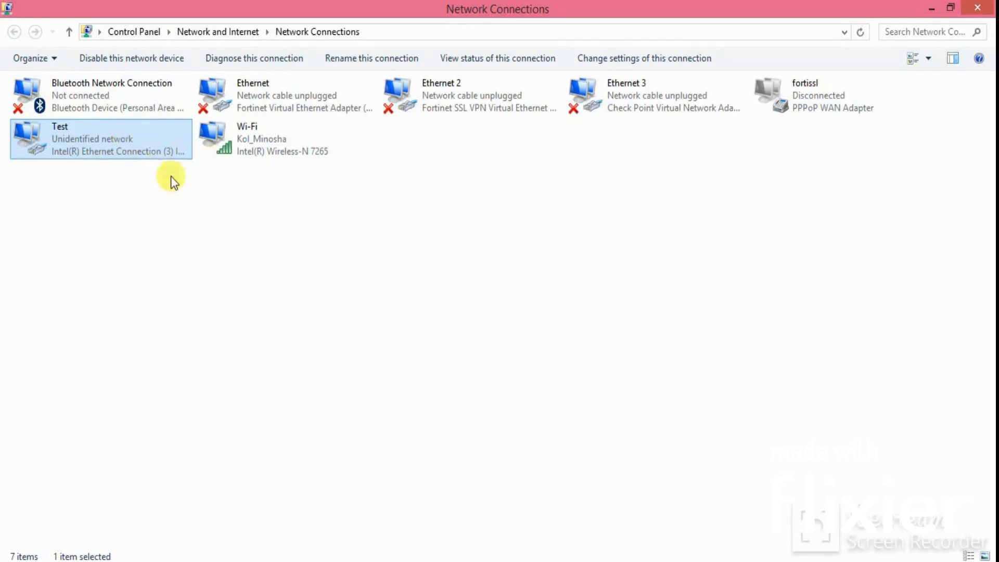
pyautogui.rightClick(118, 140)
pyautogui.click(190, 162)
pyautogui.click(438, 278)
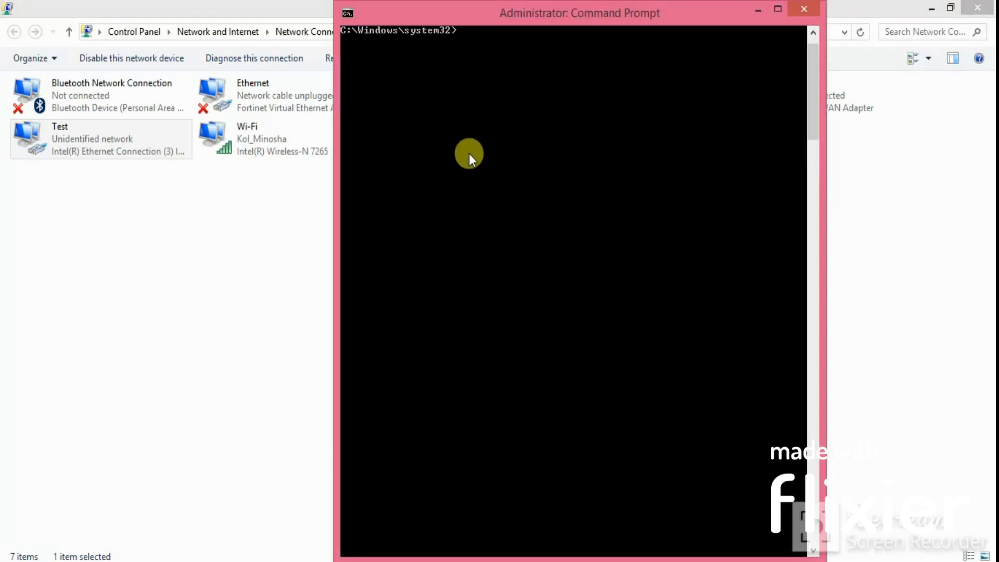
pyautogui.write('netsh')
pyautogui.write(' interface')
pyautogui.write(' ipv4')
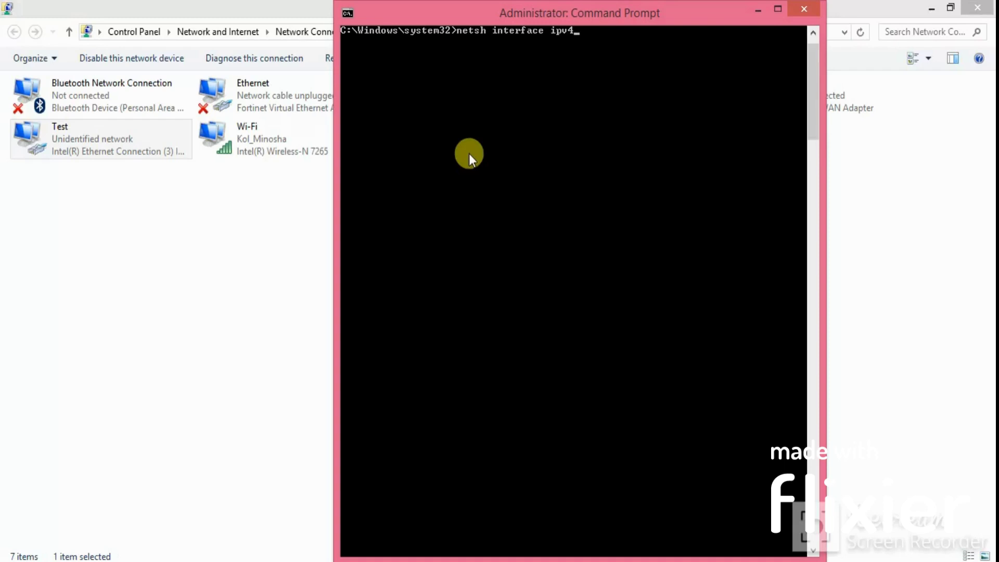
pyautogui.write(' s')
pyautogui.write('et addre')
pyautogui.write('ss n')
pyautogui.write('ame=')
pyautogui.write('"test"')
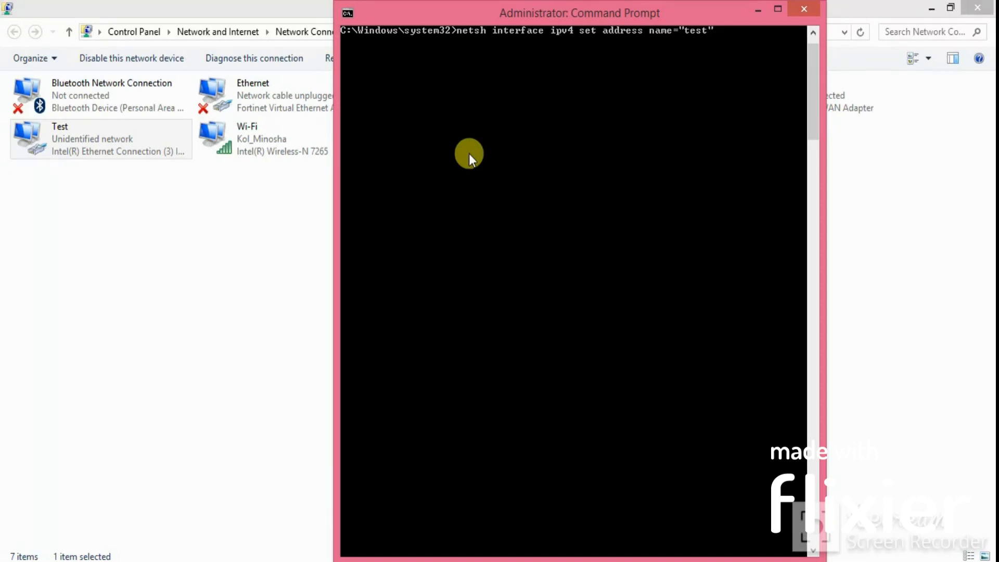
pyautogui.write(' so')
pyautogui.write('urce=')
pyautogui.write('dh')
pyautogui.write('cp')
# Run netsh interface ipv4 set address name="test" source=dhcp
pyautogui.press('Return')
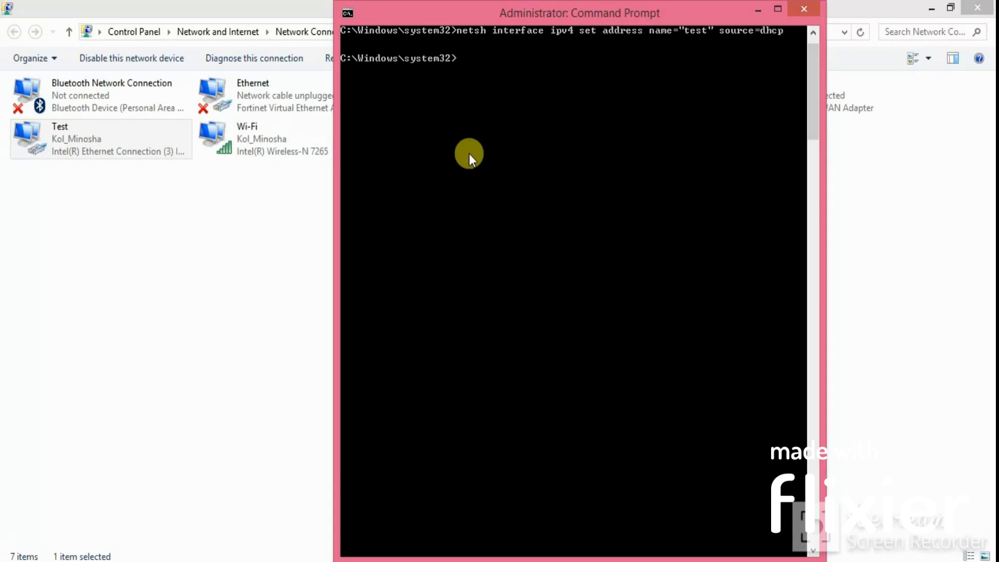
pyautogui.write('nets')
pyautogui.write('h')
pyautogui.write(' interface ')
pyautogui.write('ipv4')
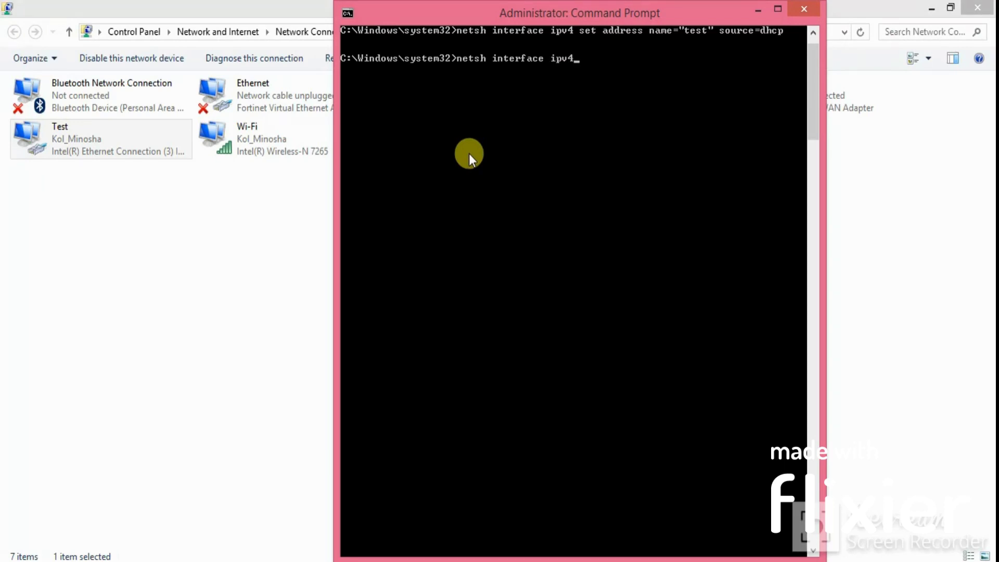
pyautogui.write(' set')
pyautogui.write(' d')
pyautogui.write('ns')
pyautogui.write(' n')
pyautogui.write('ame=')
pyautogui.write('"')
pyautogui.write('test"')
pyautogui.write(' source')
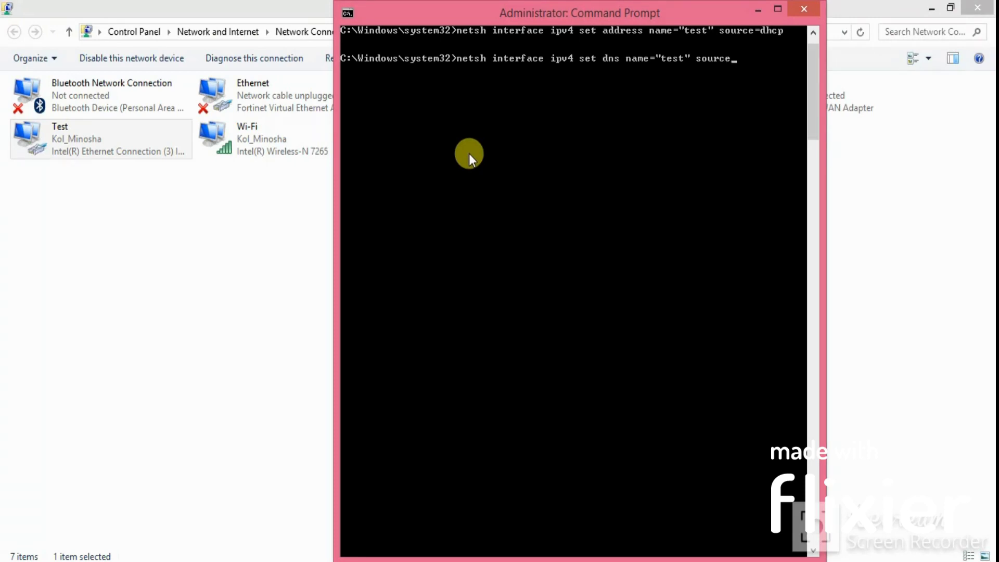
pyautogui.write('=dh')
pyautogui.write('cp')
# Set Test's DNS source to DHCP via netsh, then close Test's details in Network Connections
pyautogui.press('Return')
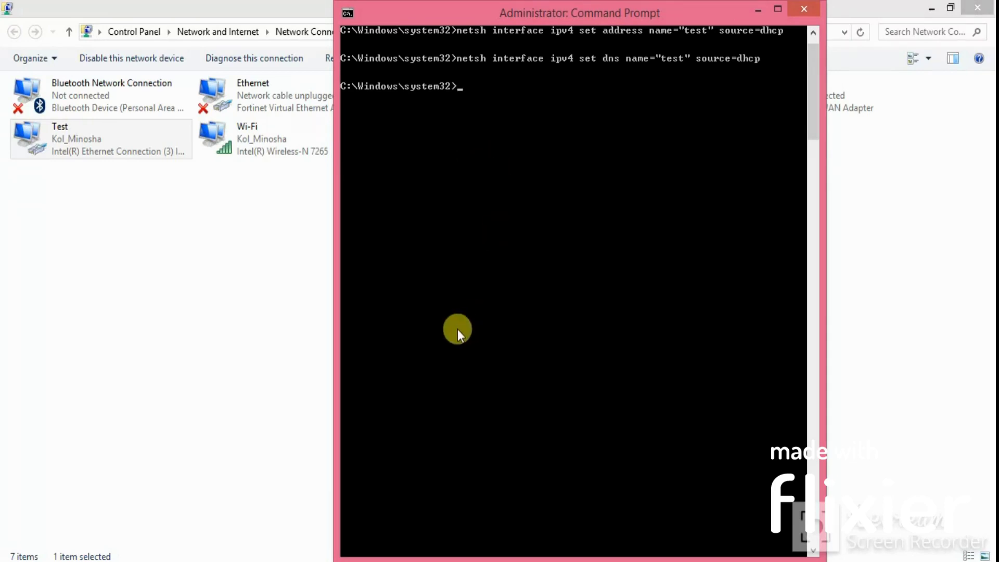
pyautogui.click(293, 556)
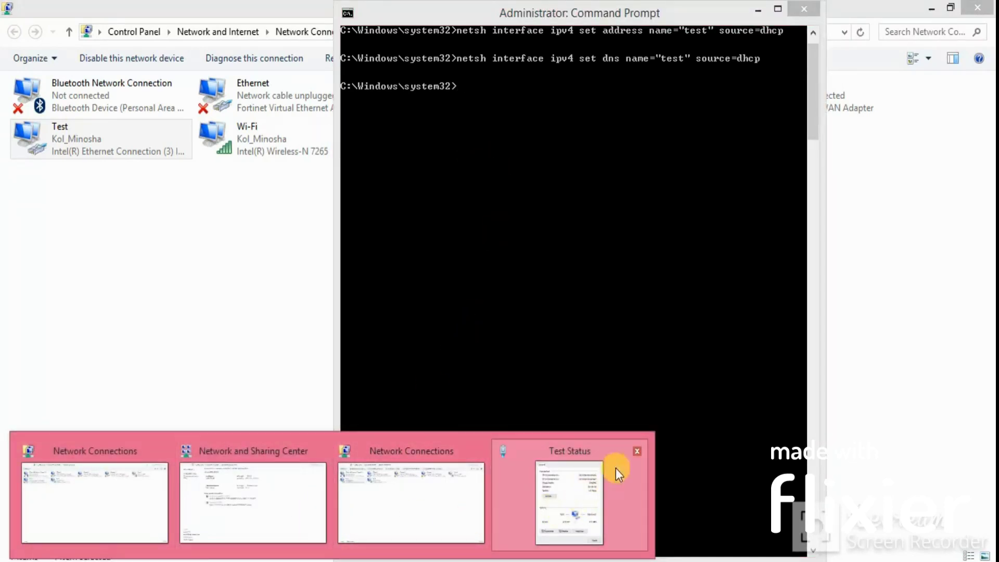
pyautogui.click(593, 492)
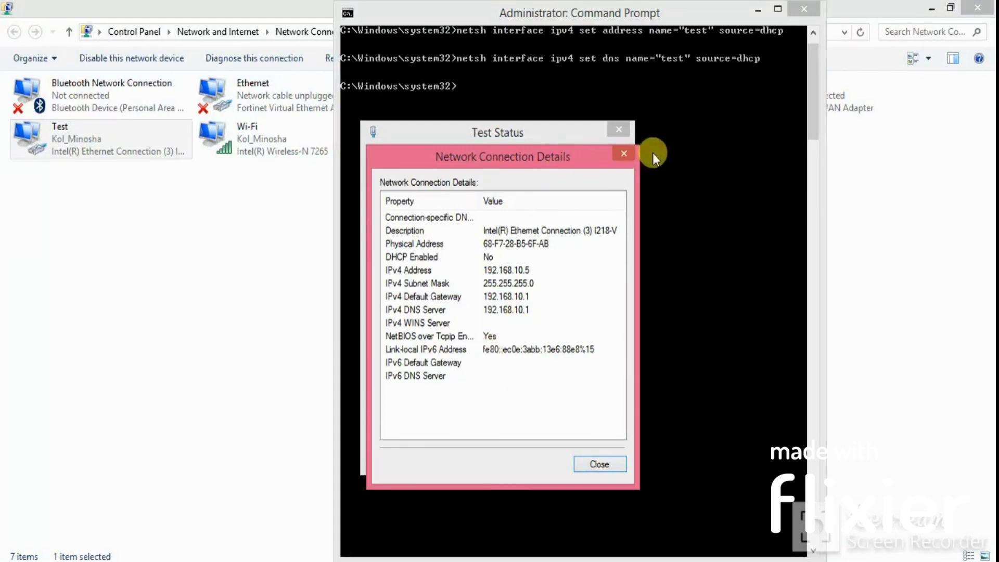
pyautogui.click(625, 154)
# Open Test adapter Properties and approve the UAC prompt with administrator credentials
pyautogui.click(898, 261)
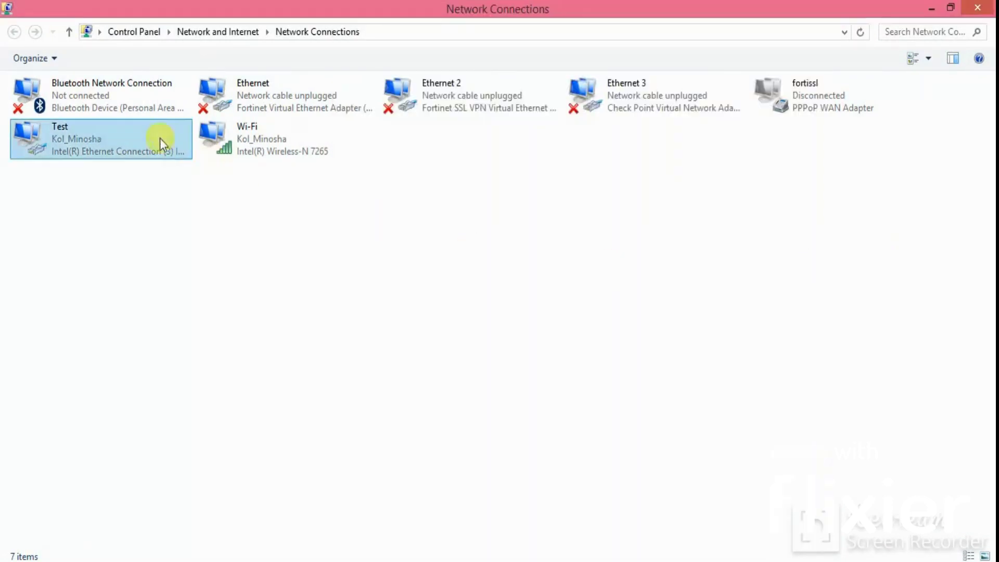
pyautogui.rightClick(106, 140)
pyautogui.rightClick(48, 150)
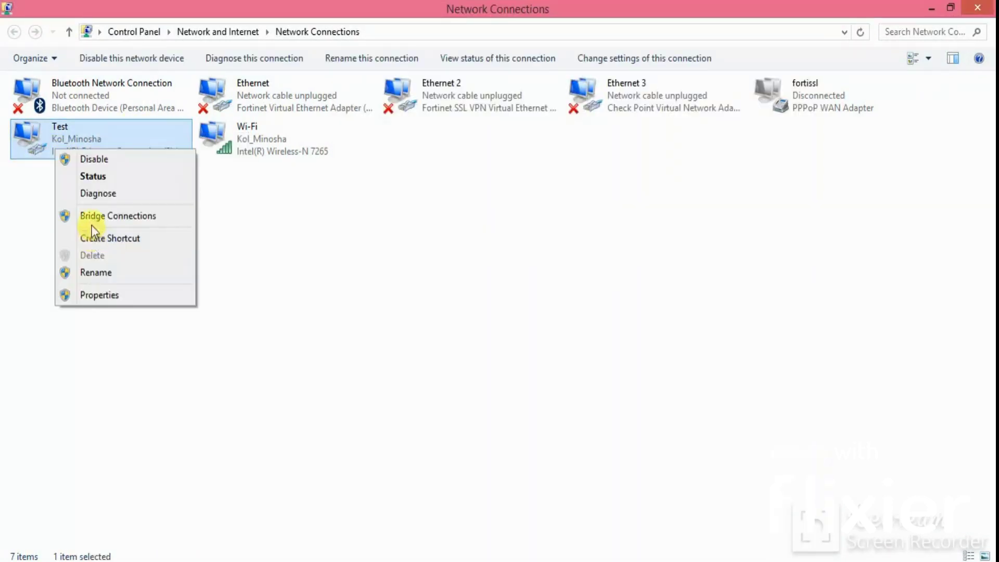
pyautogui.click(99, 295)
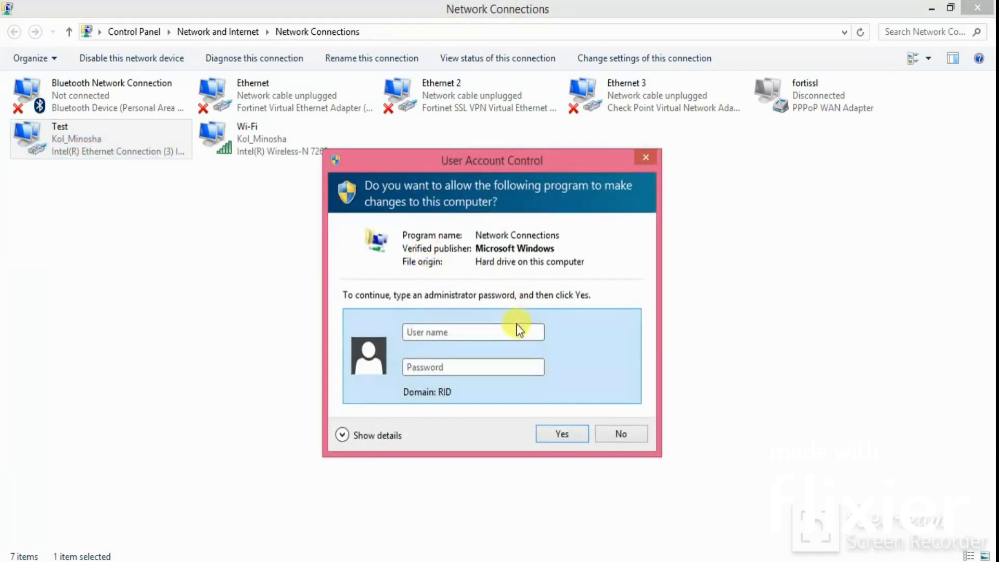
pyautogui.click(516, 331)
pyautogui.write('.\\a')
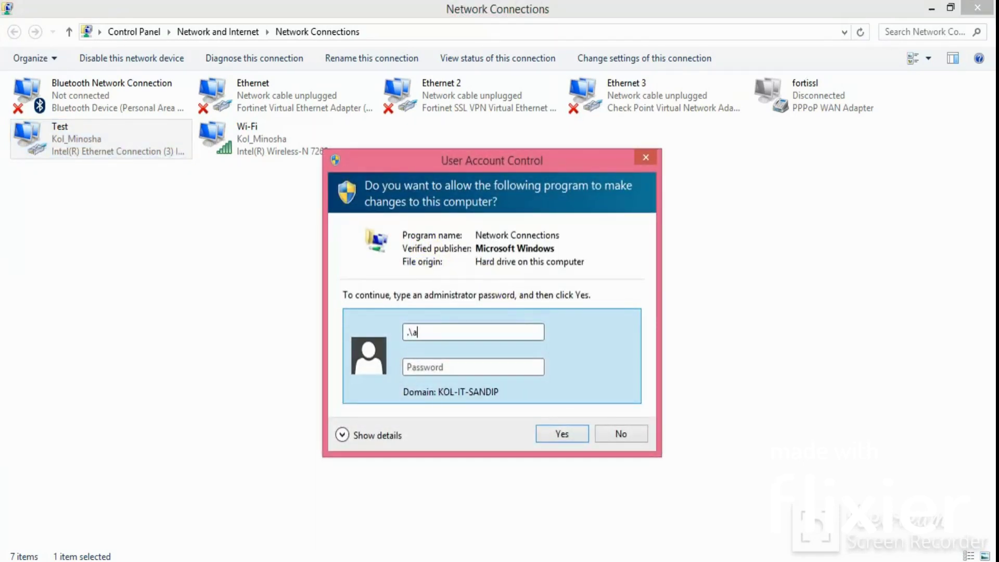
pyautogui.write('dmin')
pyautogui.press('Tab')
pyautogui.write('*****')
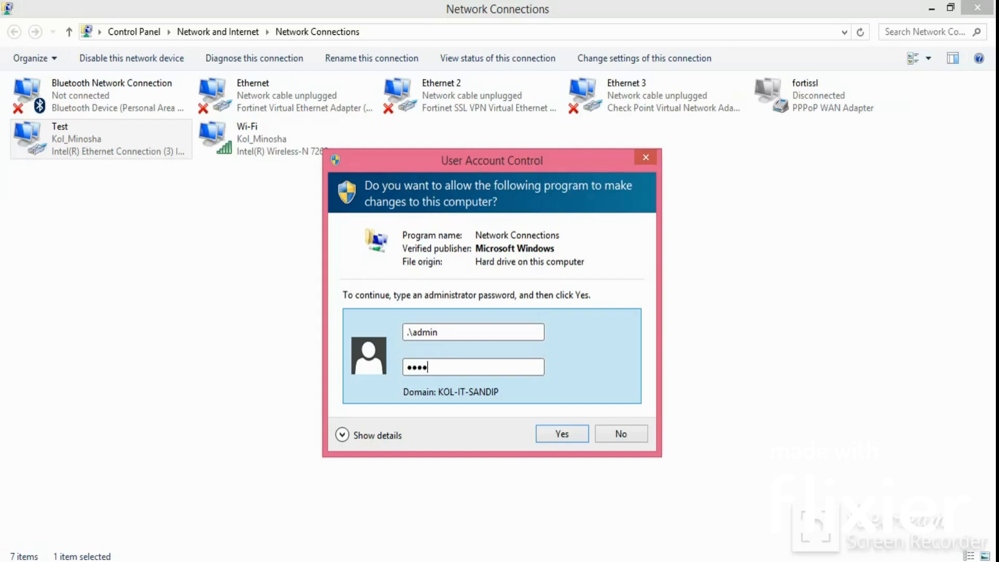
pyautogui.press('Tab')
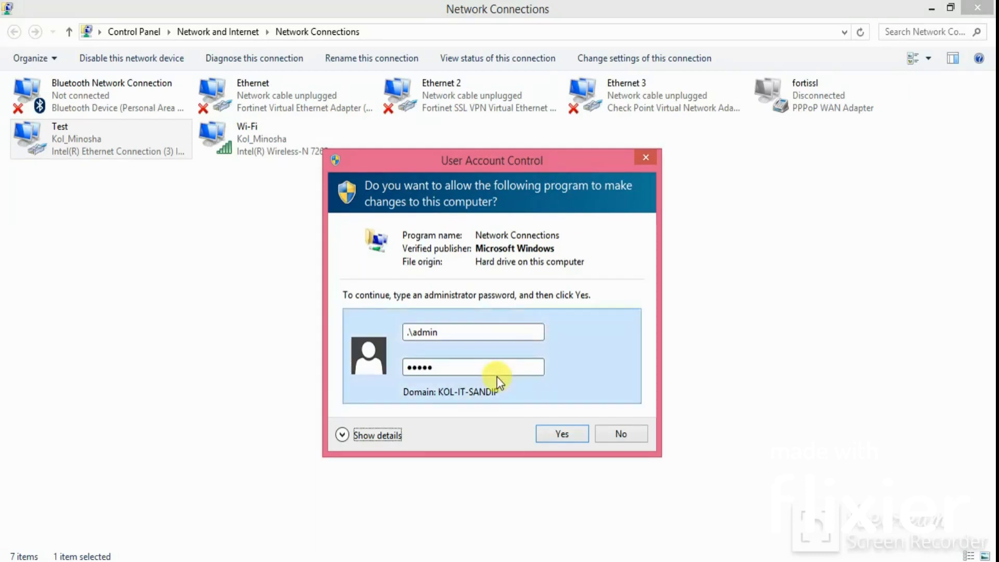
pyautogui.click(486, 366)
pyautogui.write('****')
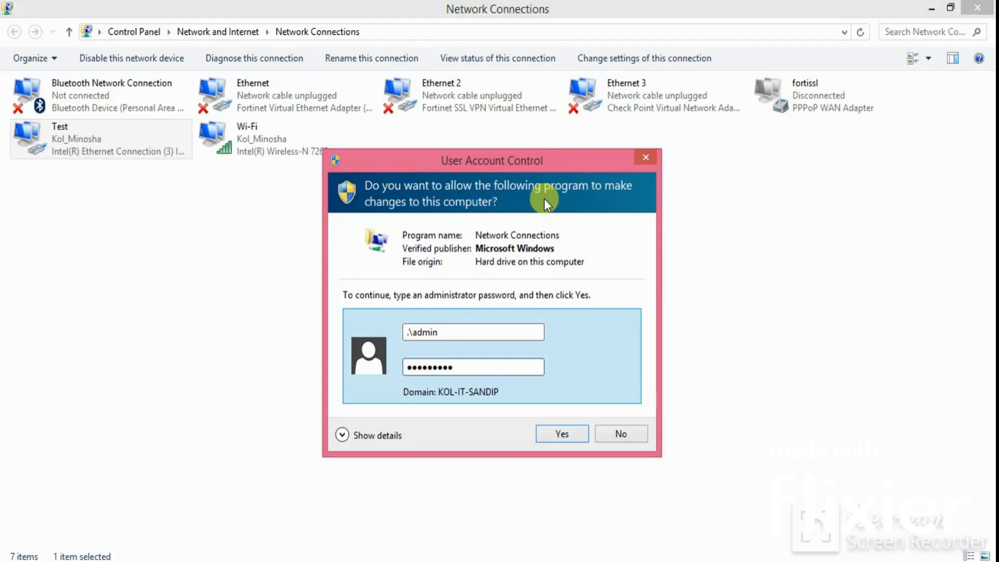
pyautogui.press('Return')
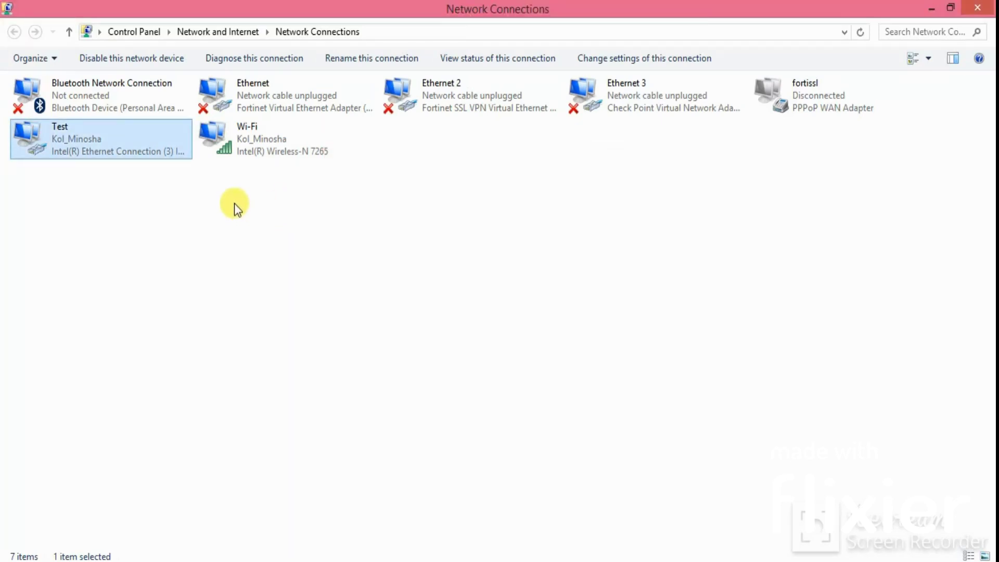
pyautogui.moveTo(258, 226); pyautogui.dragTo(258, 266)
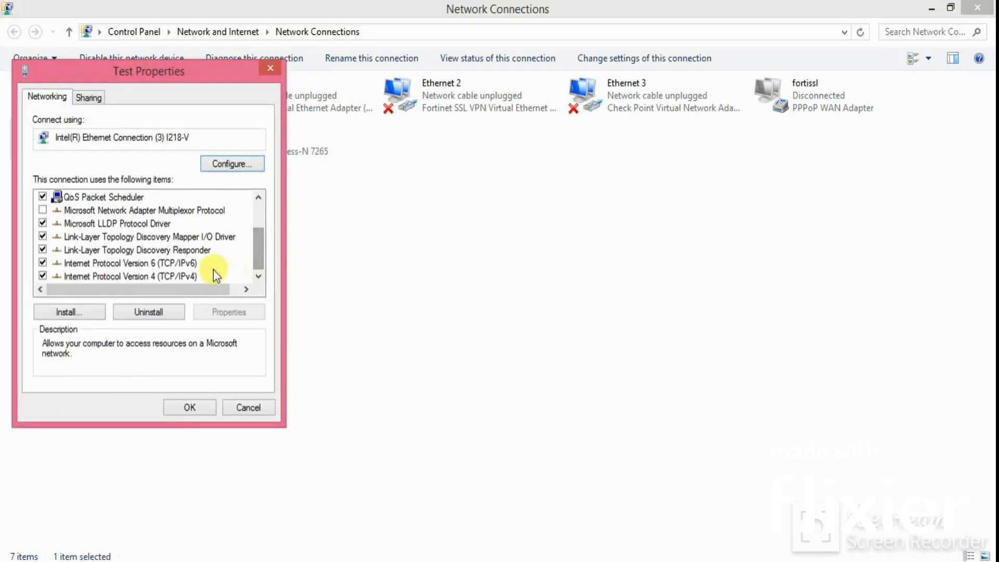
# Open Test's TCP/IPv4 properties, confirming automatic IP address and DNS server
pyautogui.click(196, 277)
pyautogui.click(234, 310)
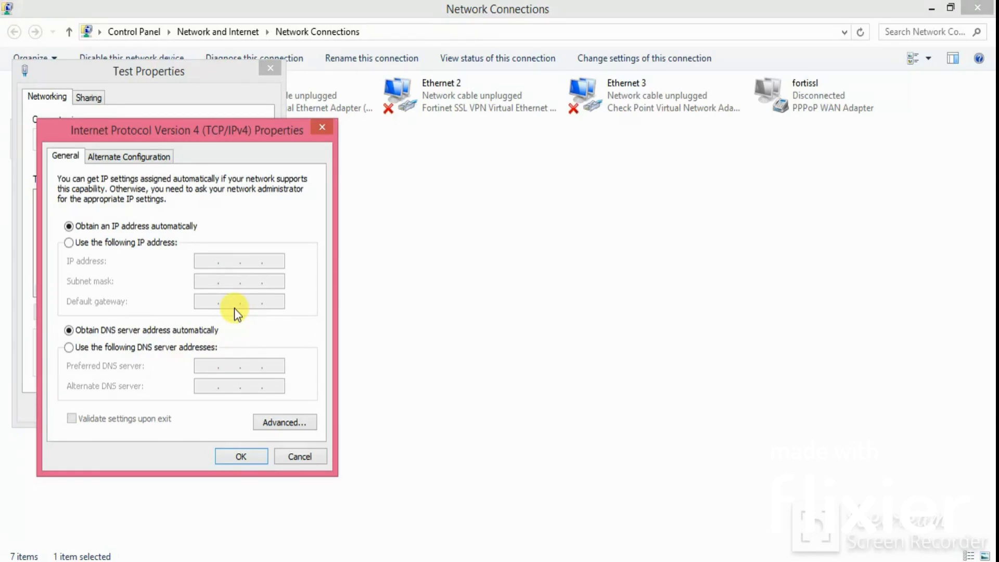
pyautogui.click(717, 171)
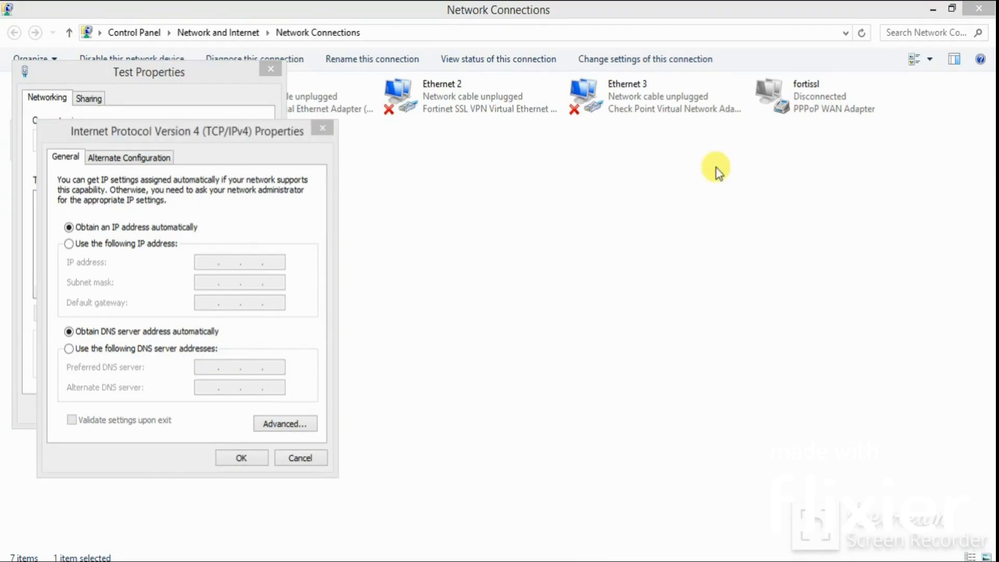